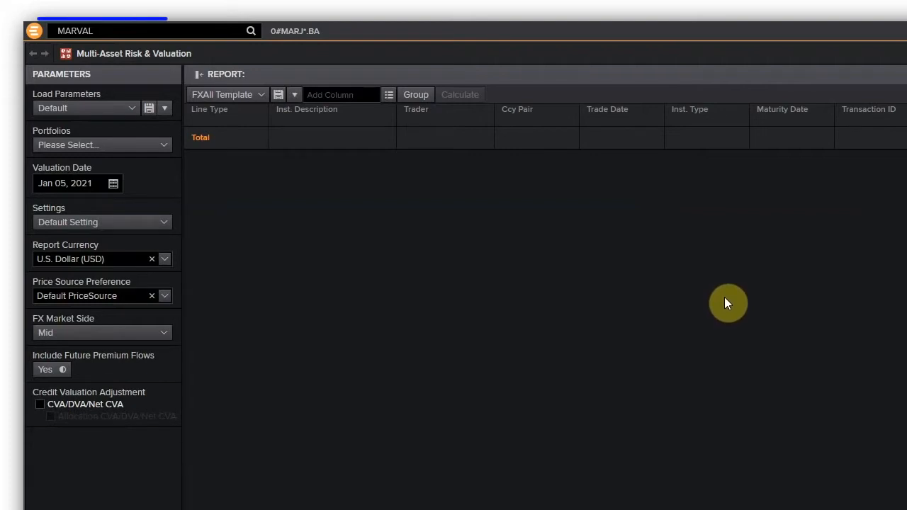
- Search for MARVAL and open the Multi-Asset Risk & Valuation app
left_click(109, 30)
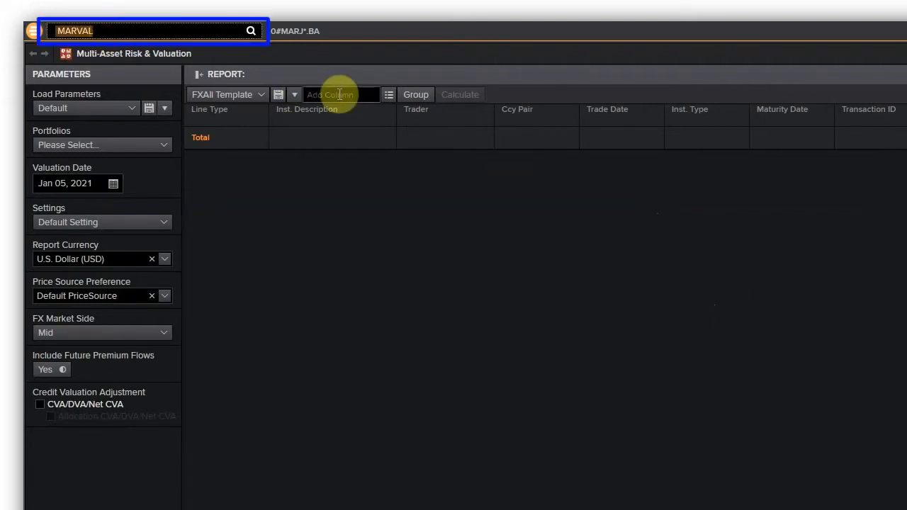
type("MARVAL")
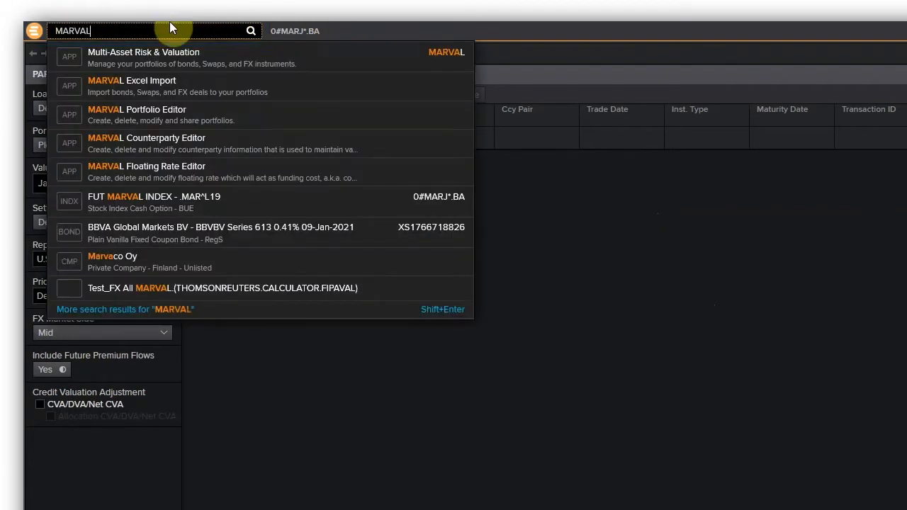
left_click(170, 62)
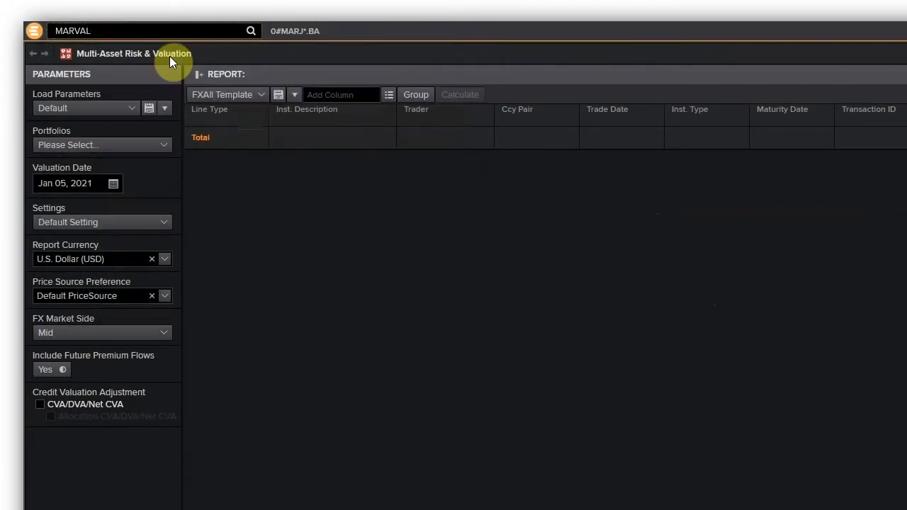
left_click(111, 29)
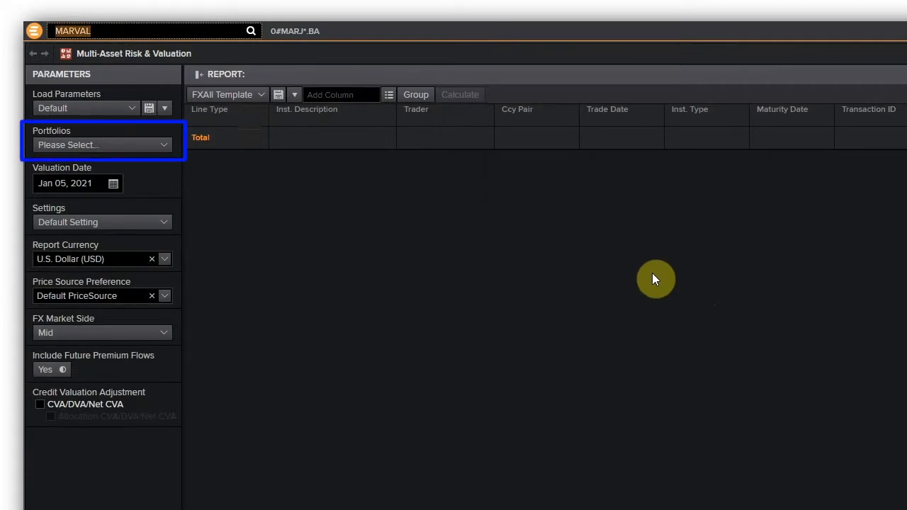
- Choose FXALL as the portfolio for the valuation report
left_click(168, 146)
left_click(58, 388)
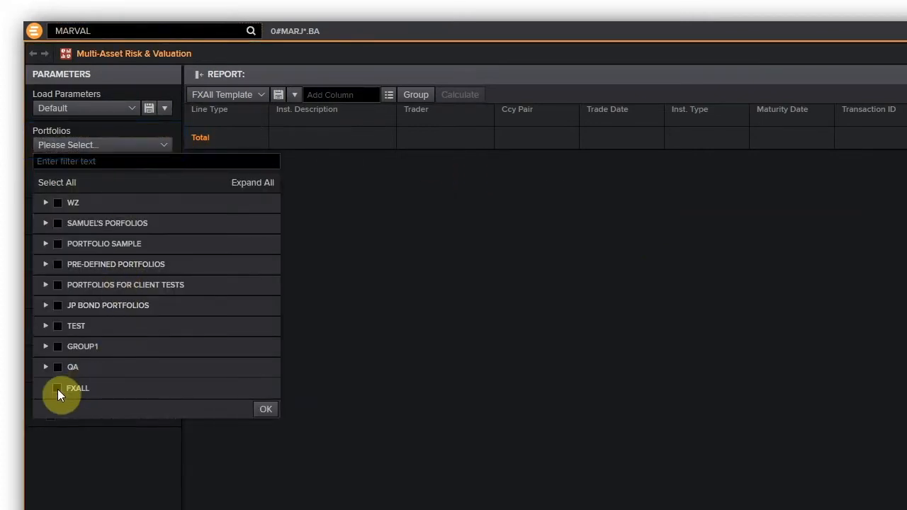
left_click(265, 413)
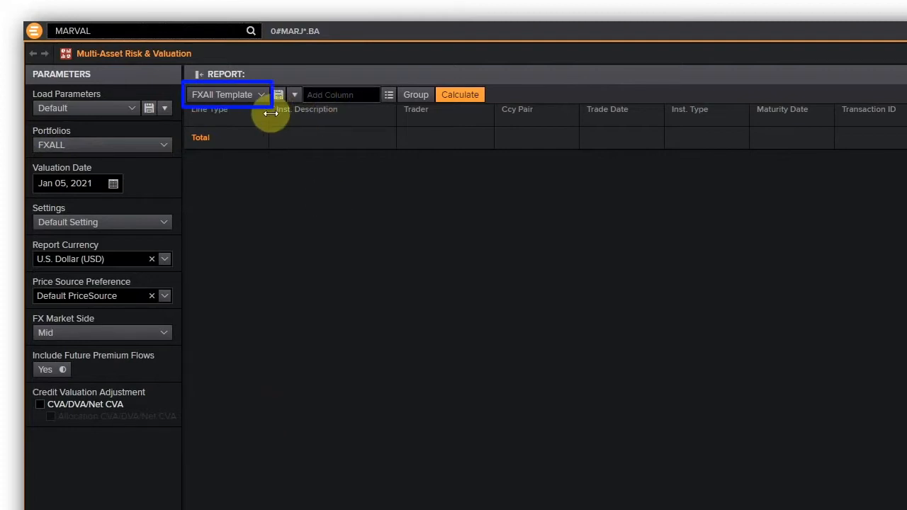
- Apply the user template FXAll Template to the report and calculate it
left_click(262, 97)
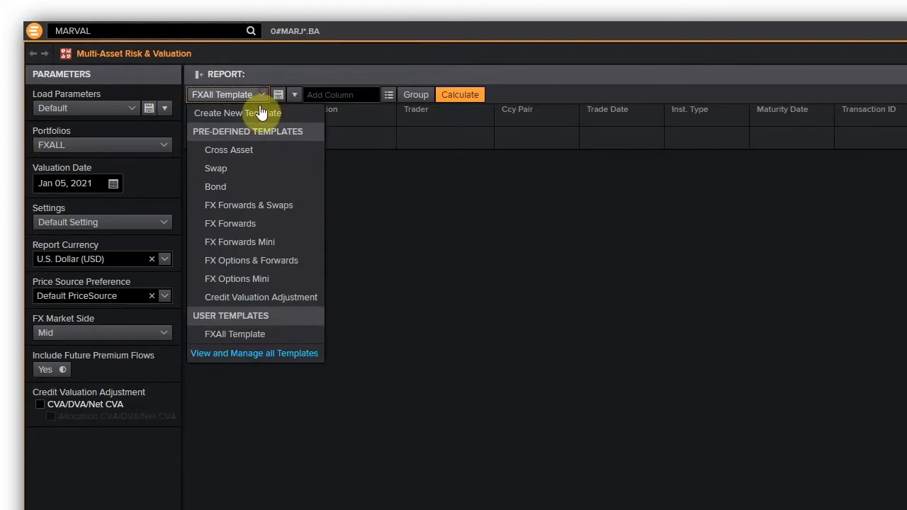
left_click(233, 339)
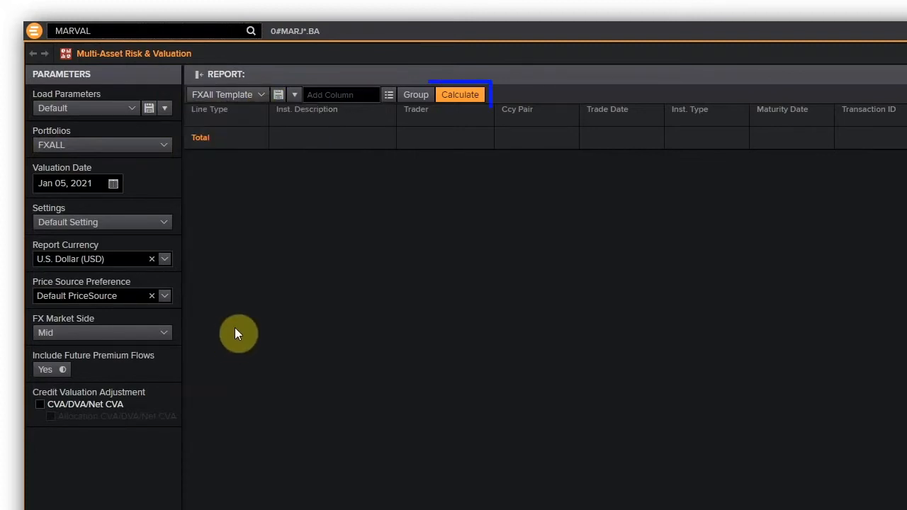
left_click(481, 96)
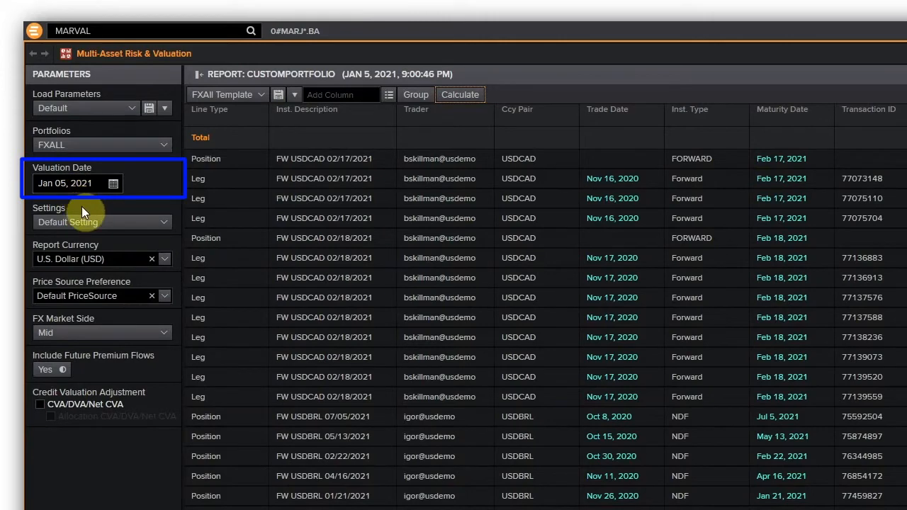
- View the calendar for the valuation date and close it without choosing another date
left_click(113, 184)
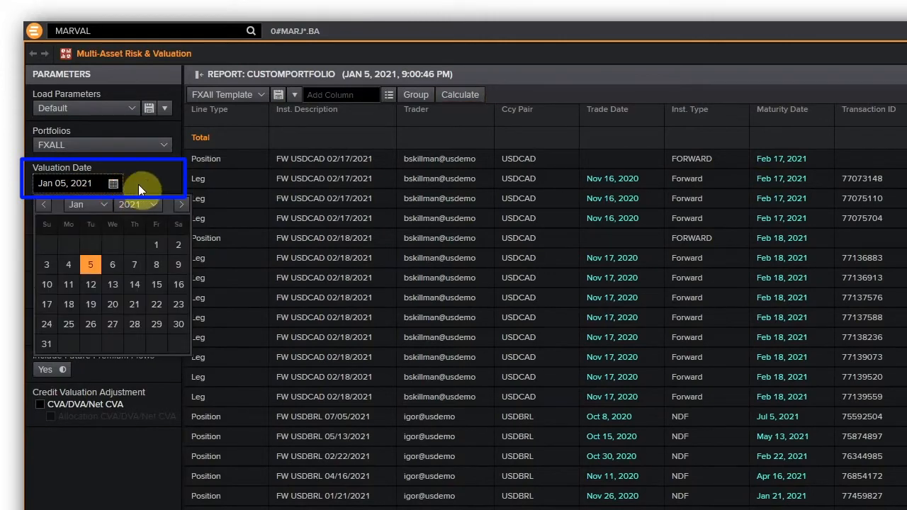
left_click(140, 184)
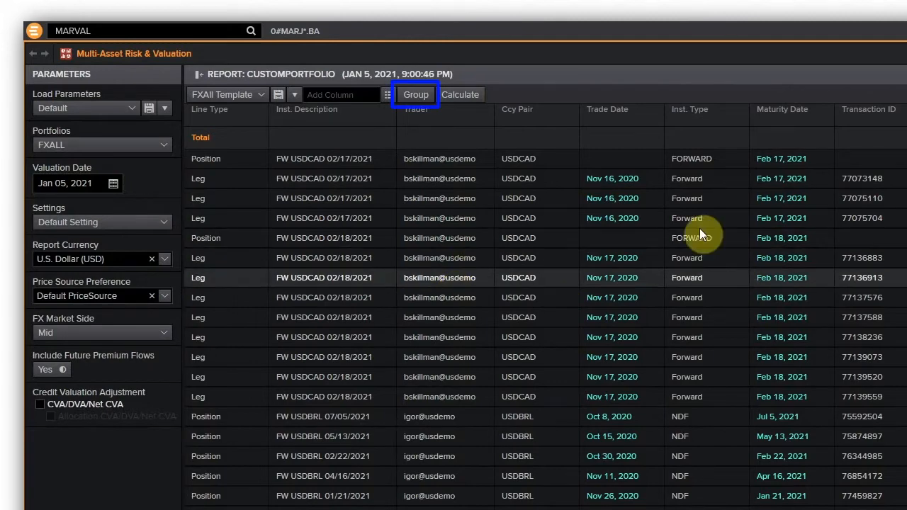
- Group the report rows by Ccy Pair
left_click(425, 102)
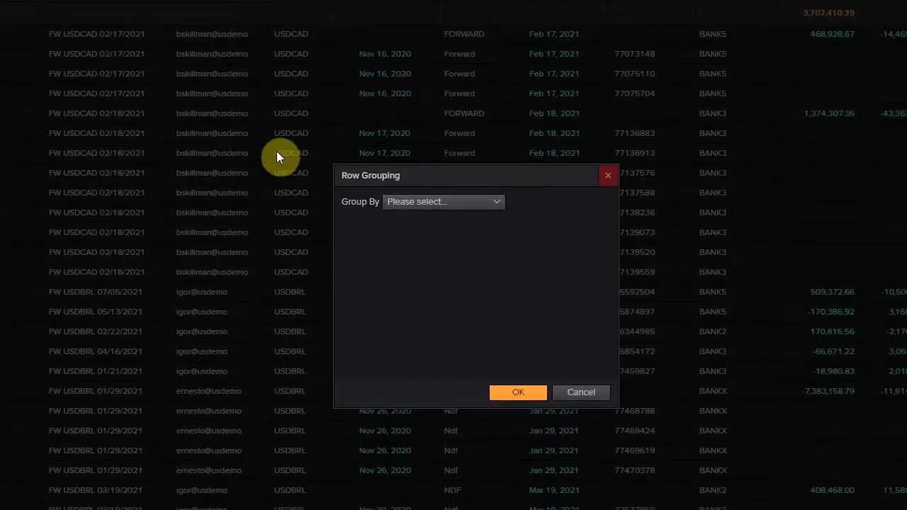
left_click(495, 203)
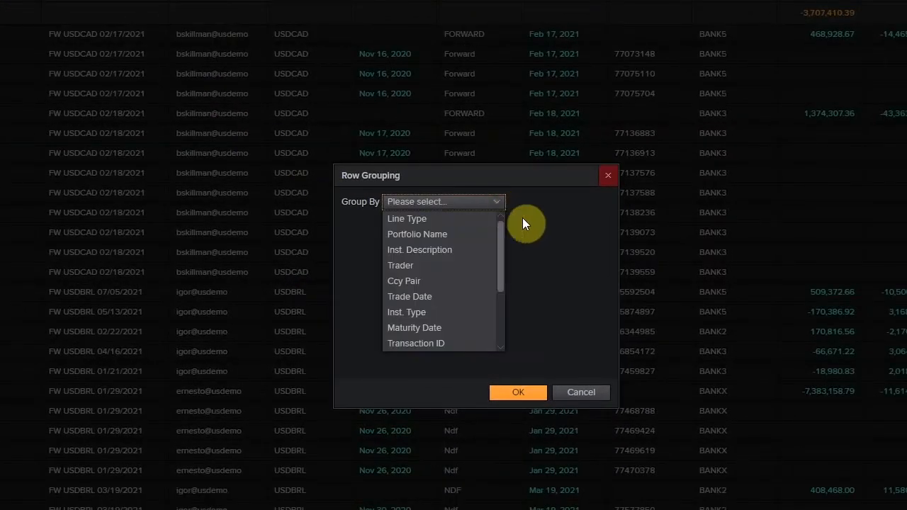
left_click(430, 280)
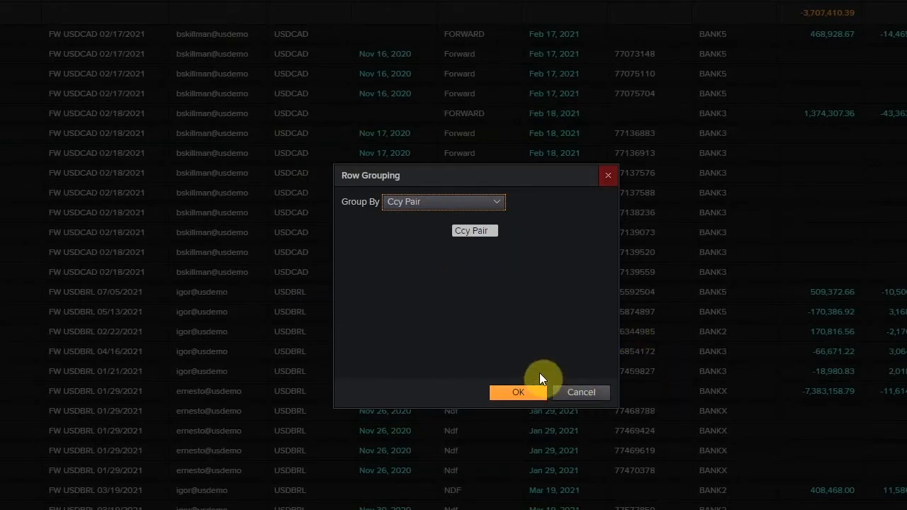
left_click(504, 392)
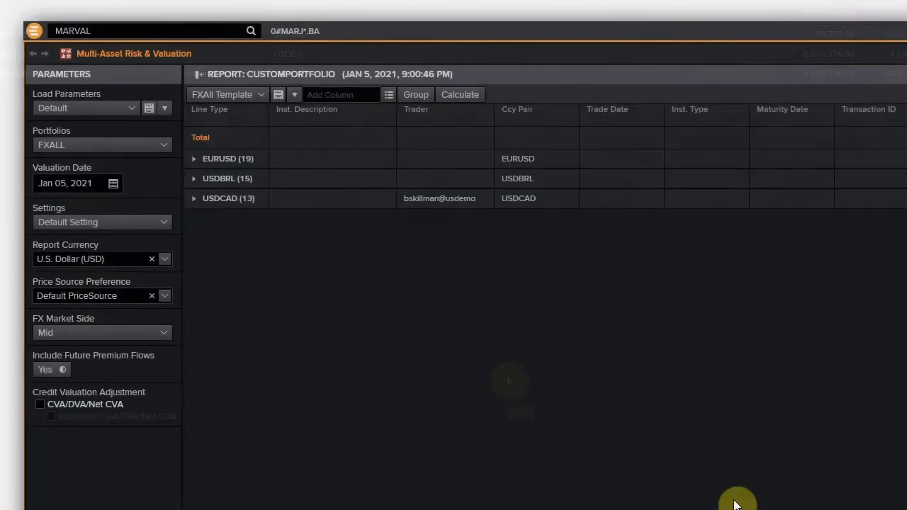
- Inspect the positions inside the EURUSD group, and view the available report columns in the Column Selector
left_click(194, 160)
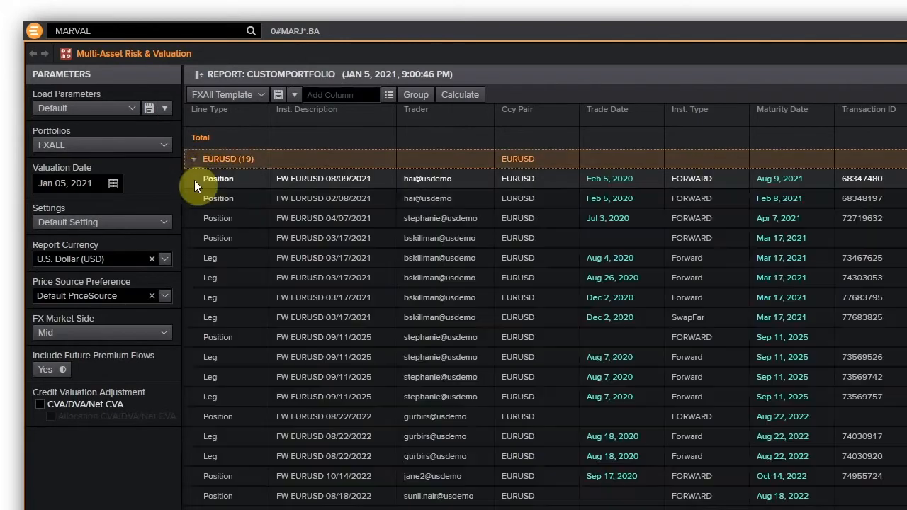
left_click(196, 163)
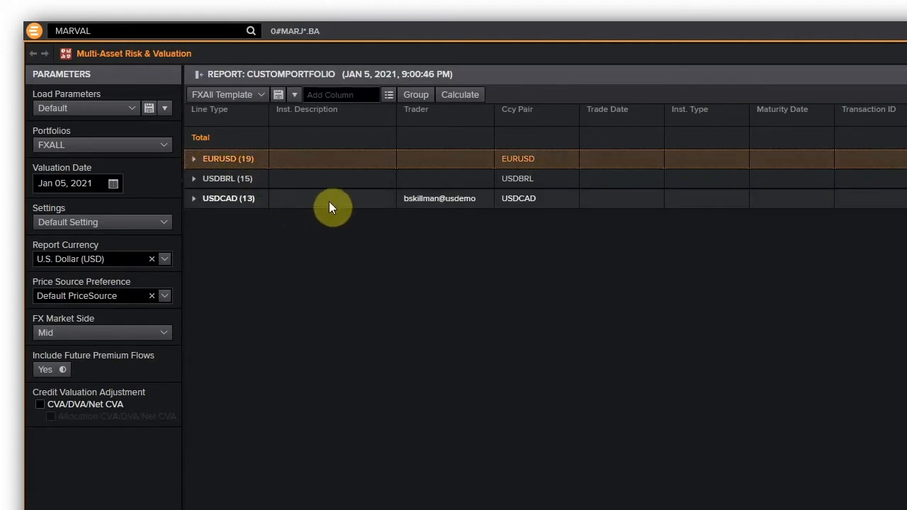
left_click(388, 94)
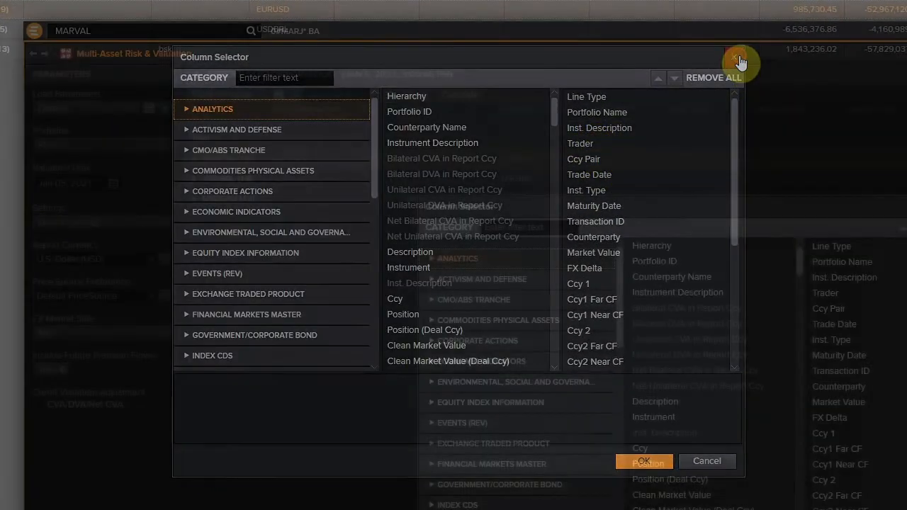
left_click(735, 57)
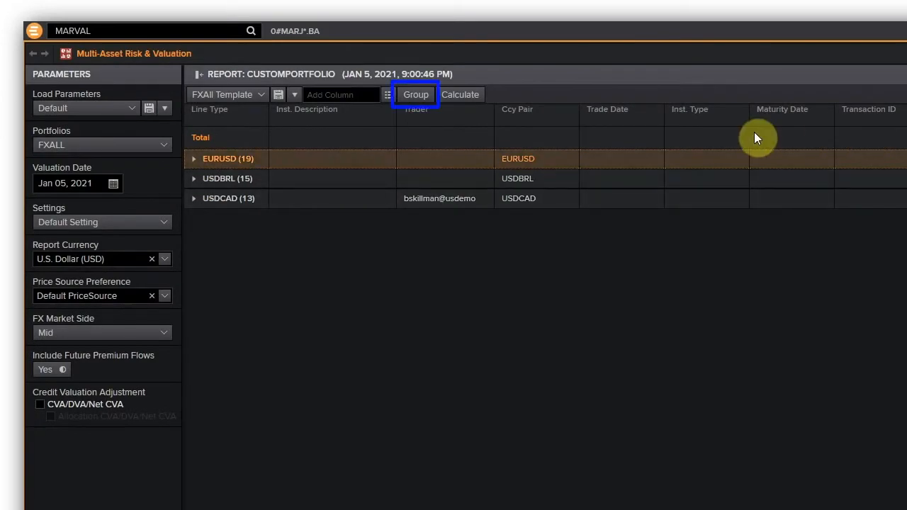
- Add Trader as a second row grouping level below Ccy Pair and expand the EURUSD group
left_click(424, 97)
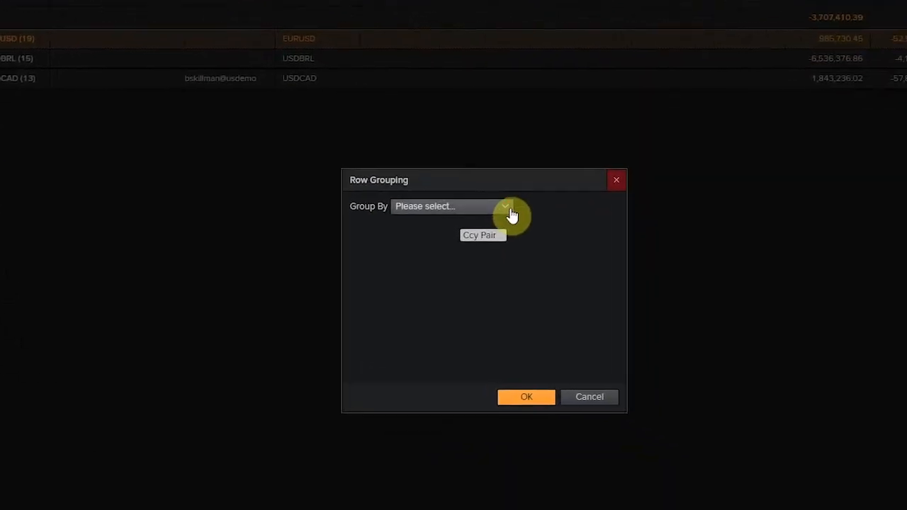
left_click(496, 204)
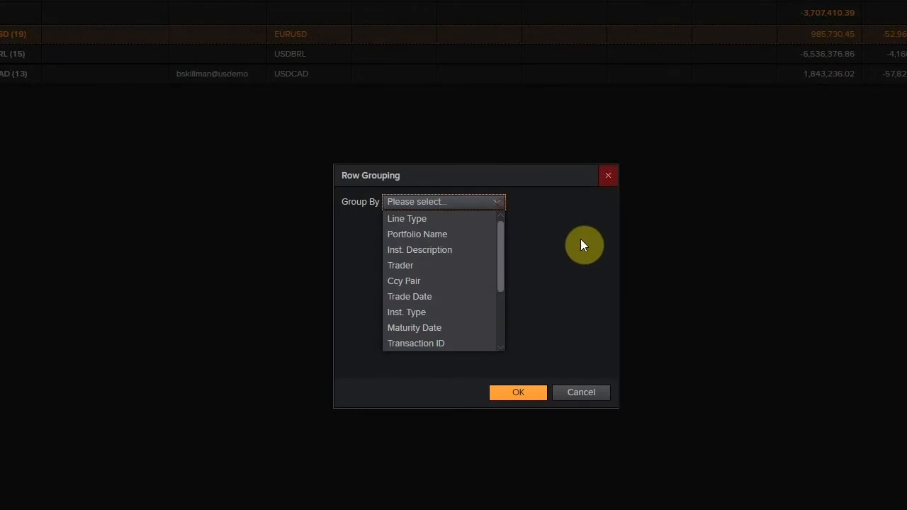
left_click(406, 266)
left_click(526, 400)
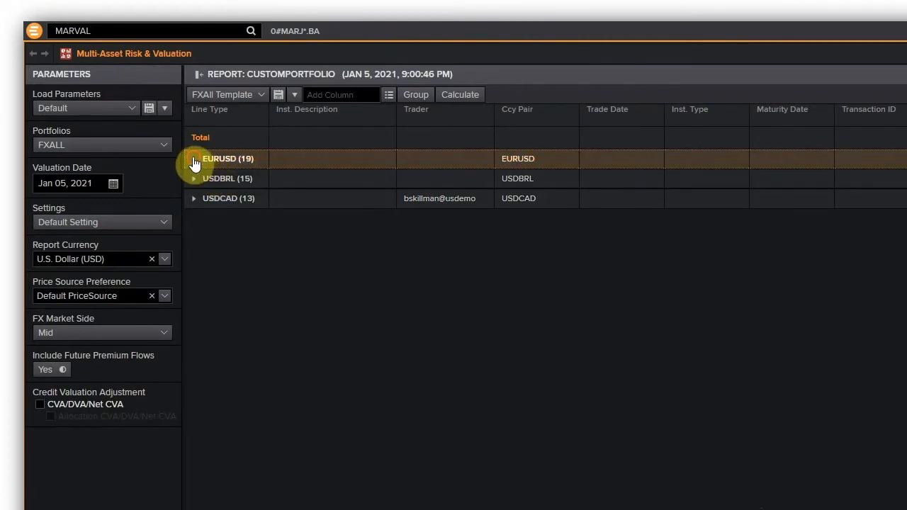
left_click(195, 160)
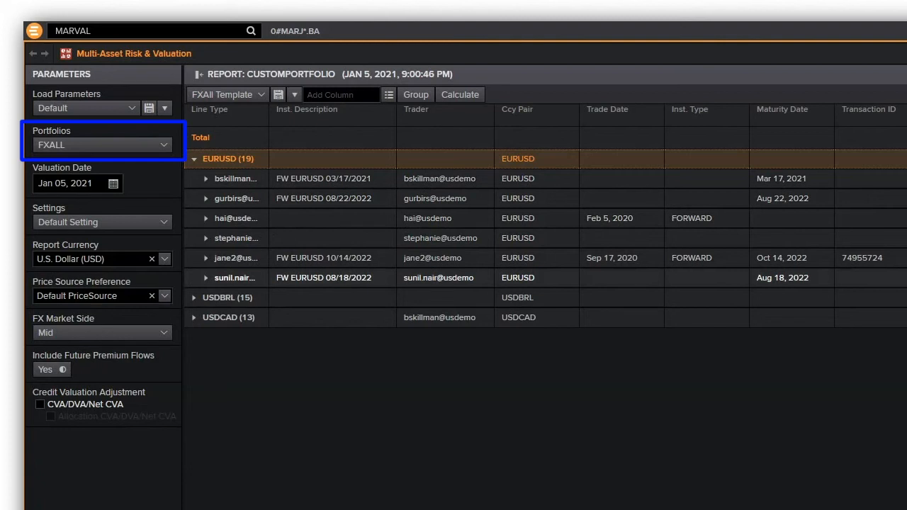
- Add the ZINs LIST 3 portfolio from the WZ group to the selected portfolios and recalculate the report
left_click(168, 146)
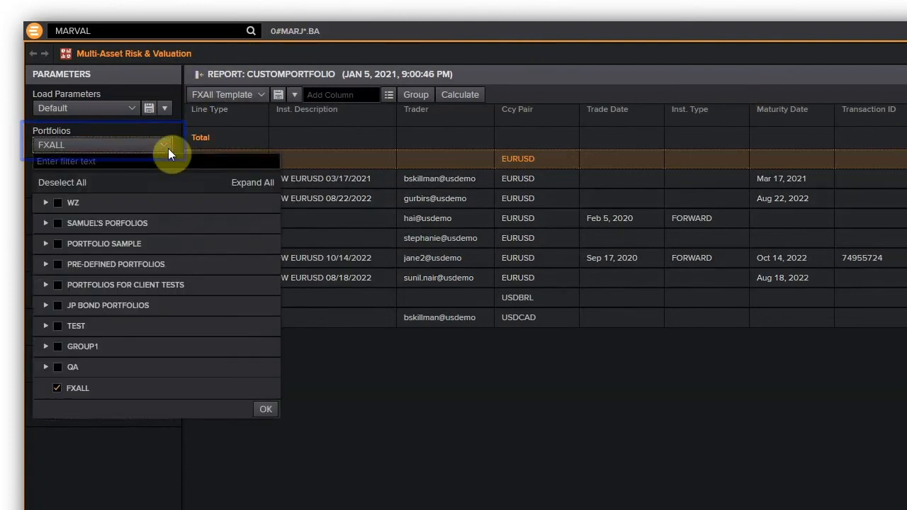
left_click(45, 202)
left_click(71, 224)
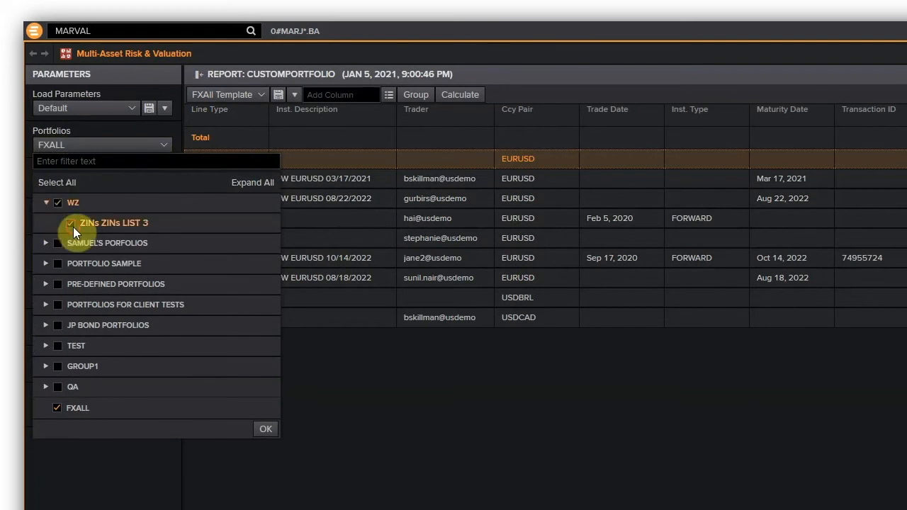
left_click(266, 429)
left_click(459, 94)
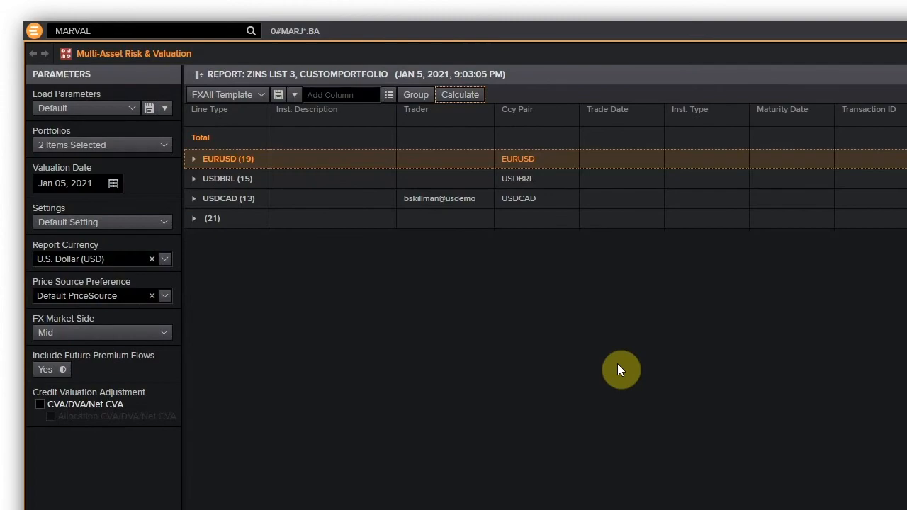
- Expand the unnamed group and its unnamed subgroup to examine the individual positions
left_click(193, 219)
left_click(204, 235)
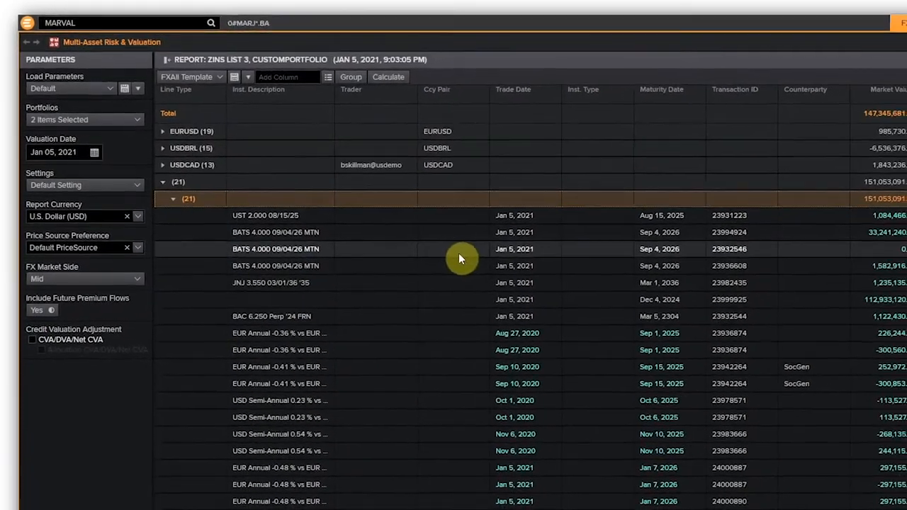